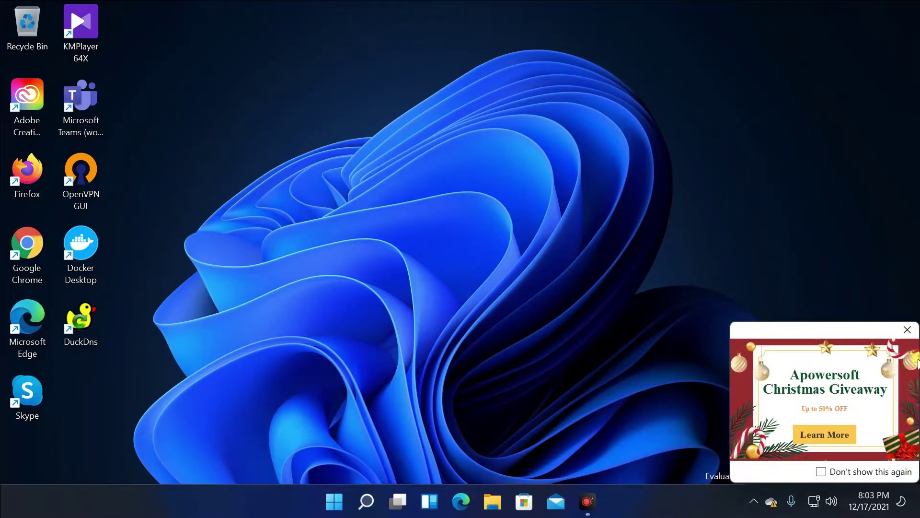
- Dismiss the promotional pop-up and open the Windows Update settings through a search for "upda"
{"action": "left_click", "coordinate": [908, 331]}
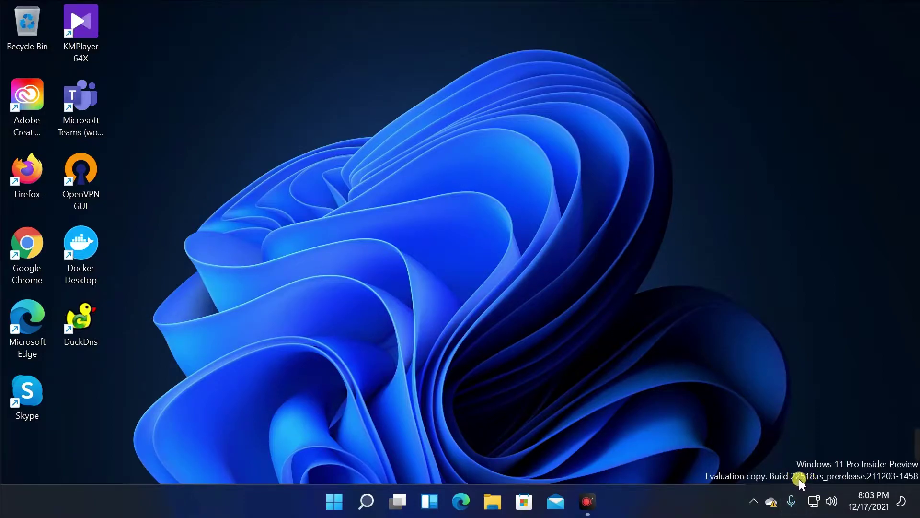
{"action": "left_click", "coordinate": [339, 507]}
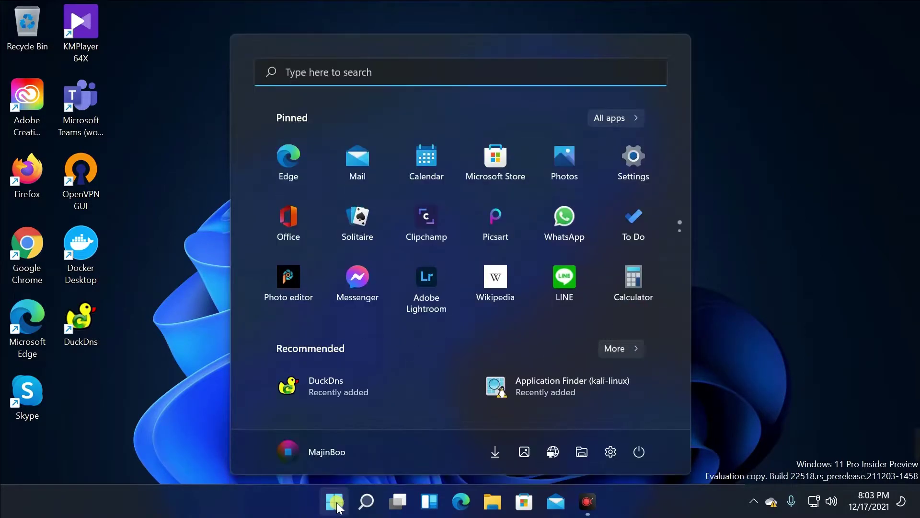
{"action": "type", "text": "upda"}
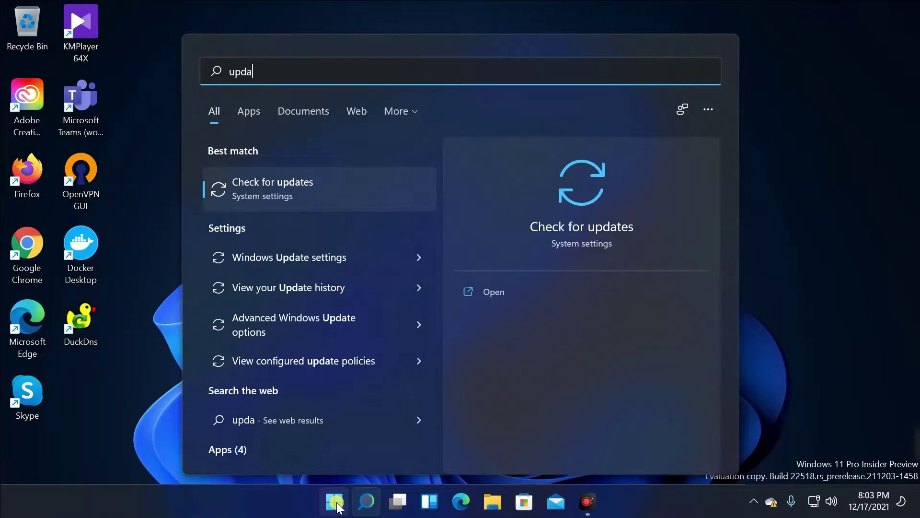
{"action": "left_click", "coordinate": [334, 202]}
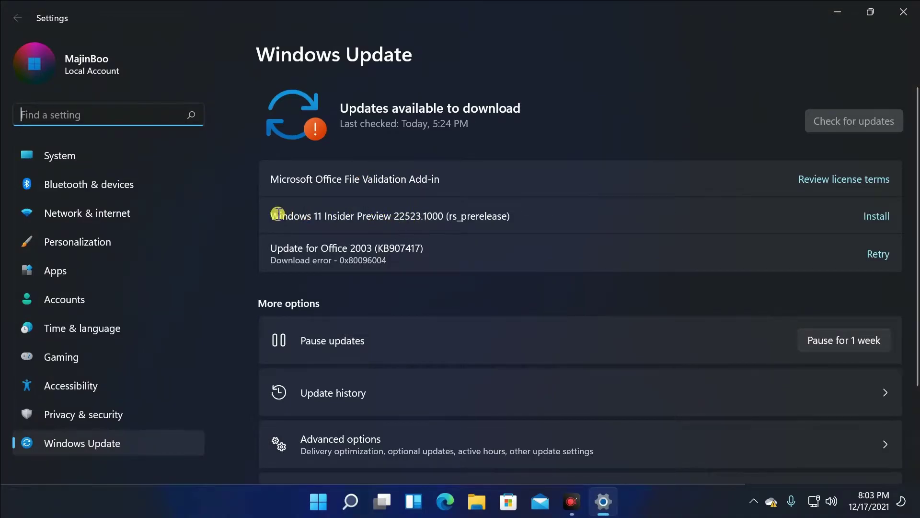
- Start installing the Windows 11 Insider Preview 22523.1000 (rs_prerelease) update after comparing it with the build number on the desktop
{"action": "left_click_drag", "start_coordinate": [271, 215], "coordinate": [449, 215]}
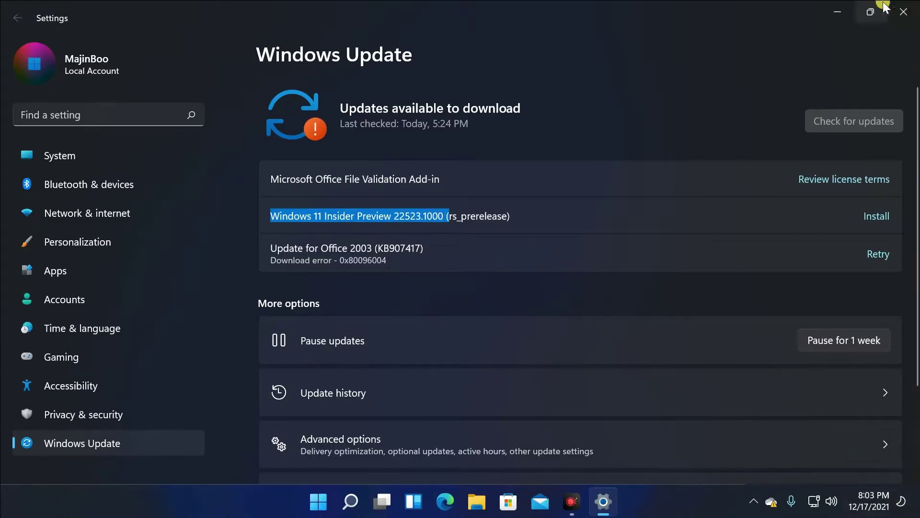
{"action": "left_click", "coordinate": [869, 9]}
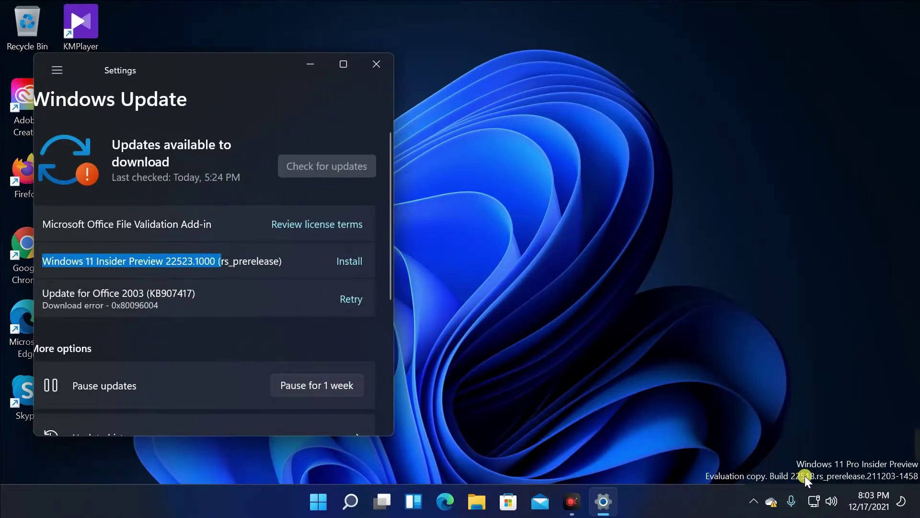
{"action": "left_click", "coordinate": [343, 63]}
{"action": "left_click", "coordinate": [864, 220]}
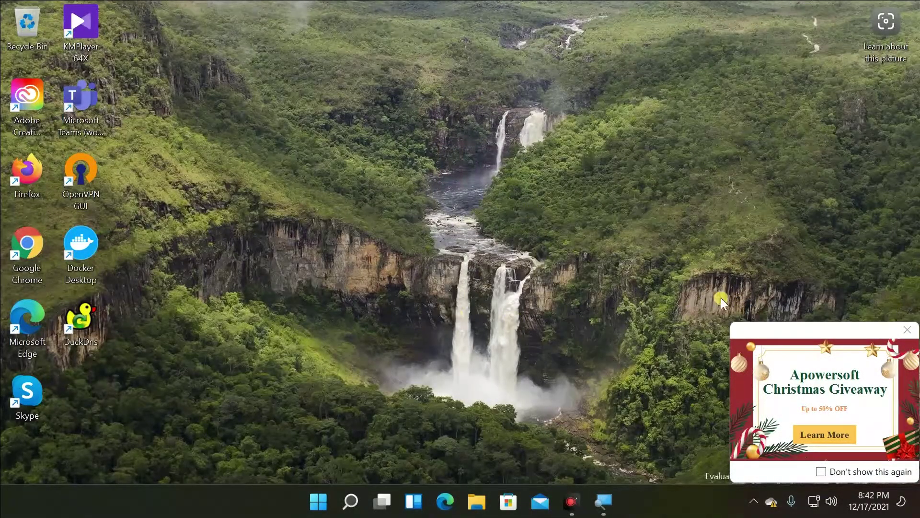
- Dismiss the promotional pop-up and run winver to check the installed Windows version and build
{"action": "left_click", "coordinate": [907, 329]}
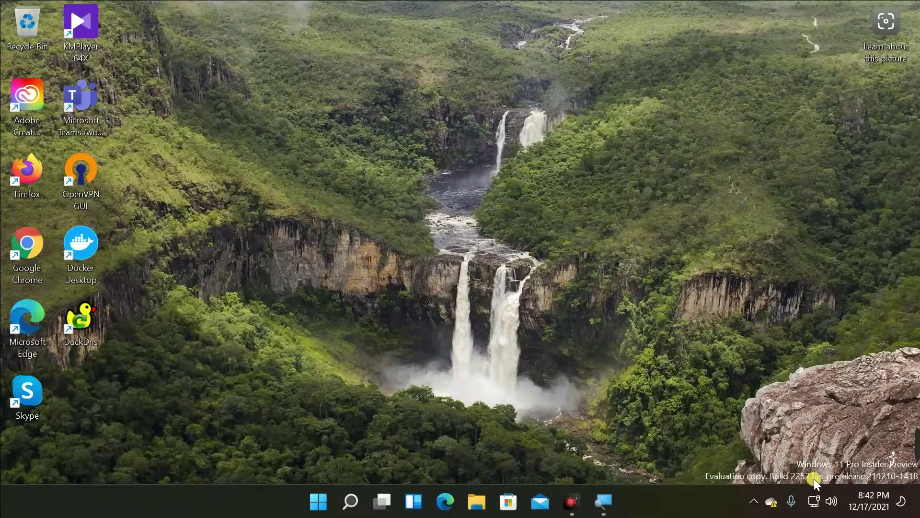
{"action": "key", "text": "super+r"}
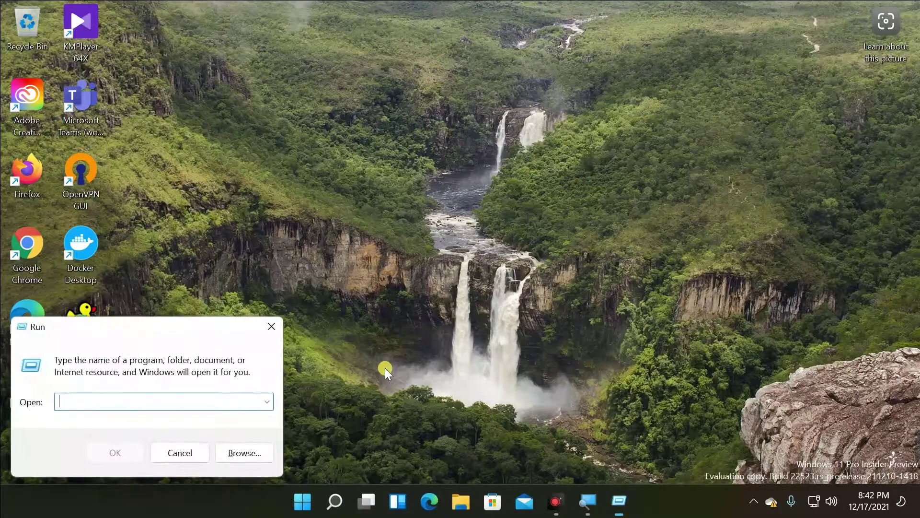
{"action": "type", "text": "winver"}
{"action": "key", "text": "Return"}
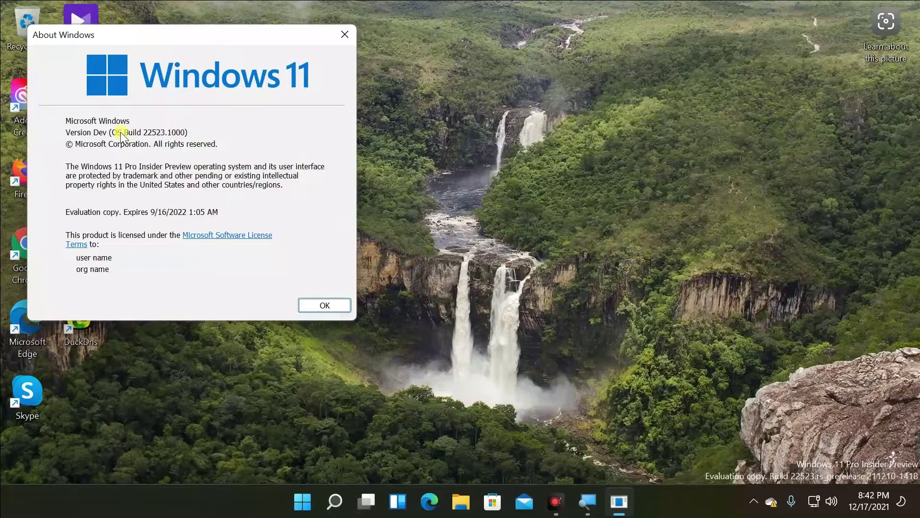
{"action": "left_click_drag", "start_coordinate": [167, 43], "coordinate": [280, 42]}
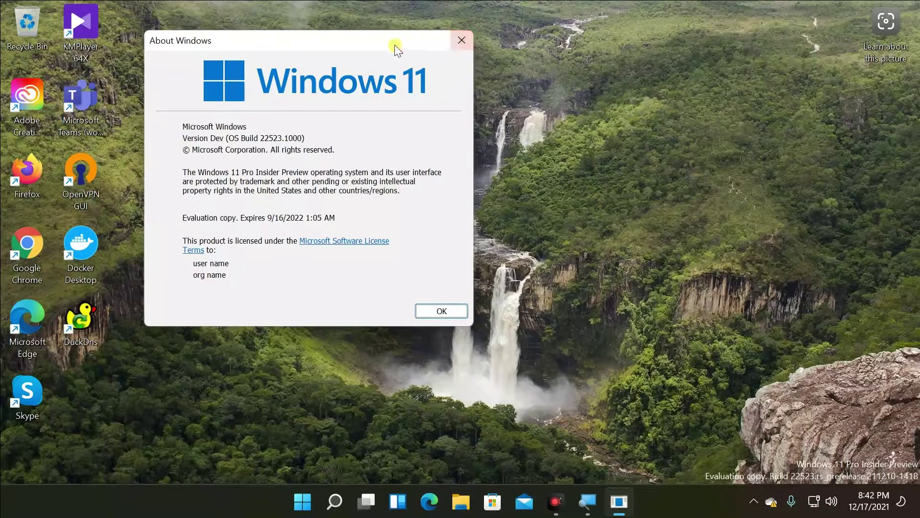
{"action": "left_click_drag", "start_coordinate": [385, 45], "coordinate": [370, 39]}
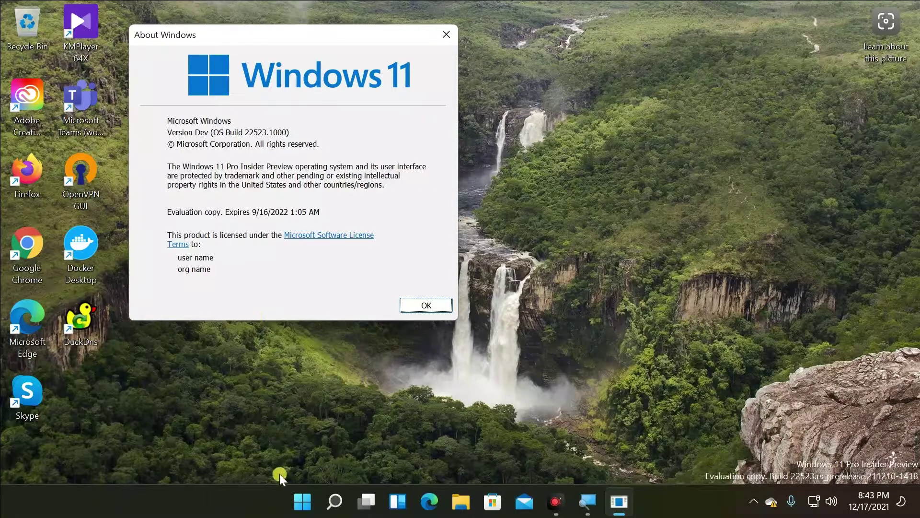
- Find and open Control Panel through a search for "contr", and reposition its window near the upper part of the desktop
{"action": "left_click", "coordinate": [299, 499]}
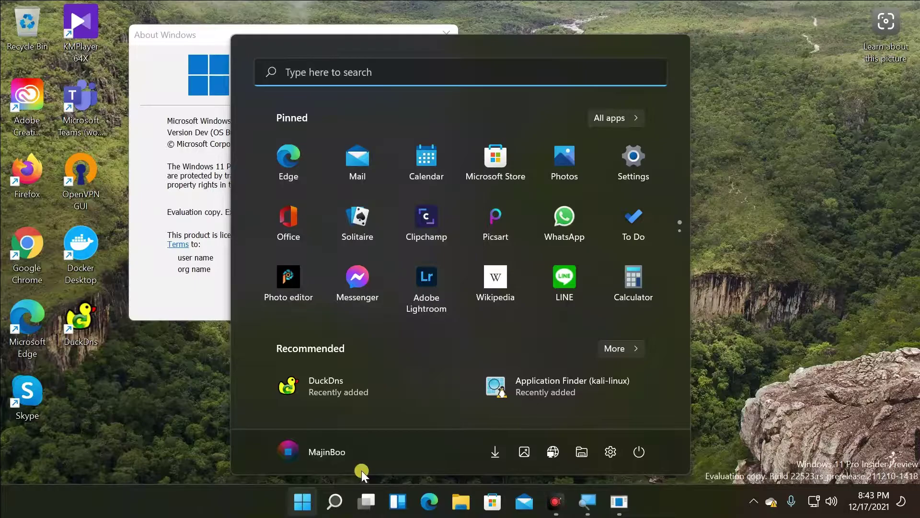
{"action": "key", "text": "super+s"}
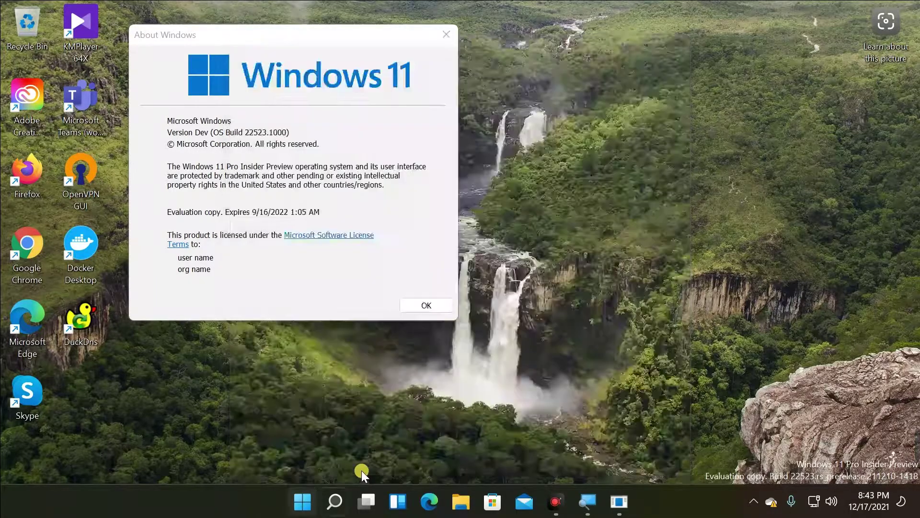
{"action": "type", "text": "contr"}
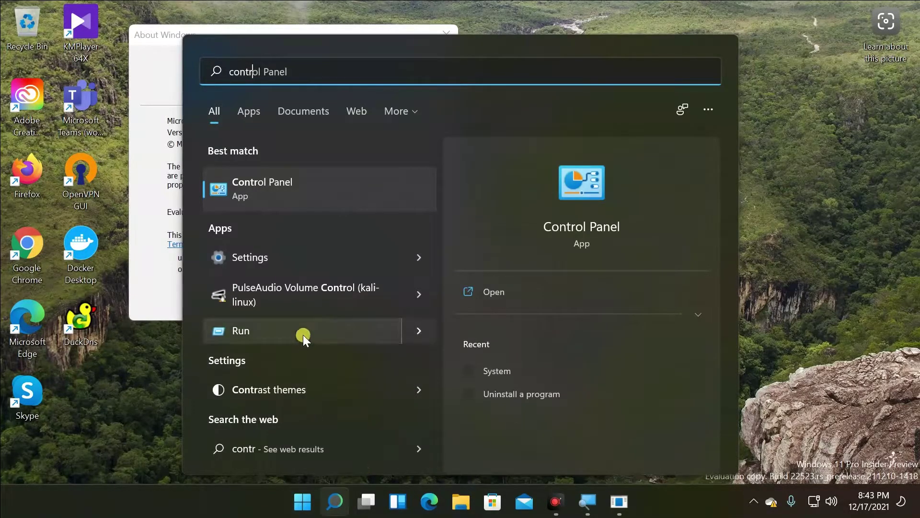
{"action": "left_click", "coordinate": [367, 194]}
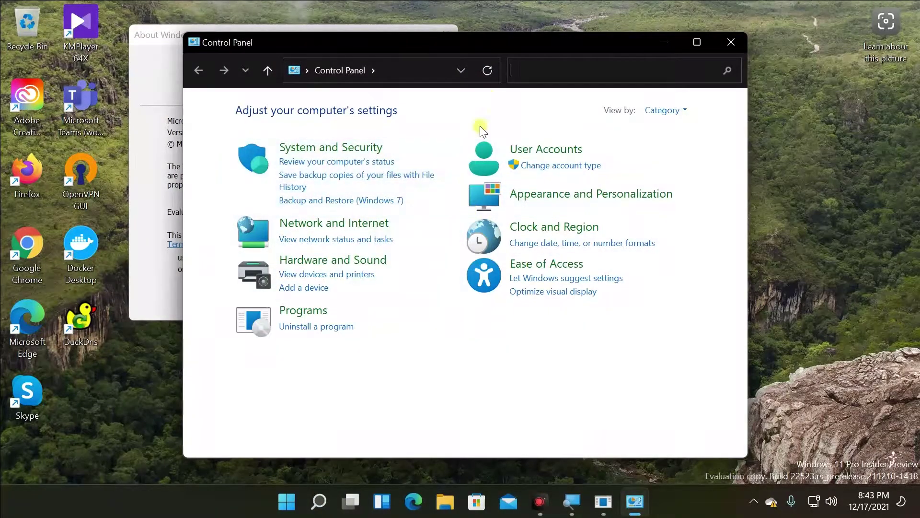
{"action": "left_click_drag", "start_coordinate": [524, 47], "coordinate": [463, 44]}
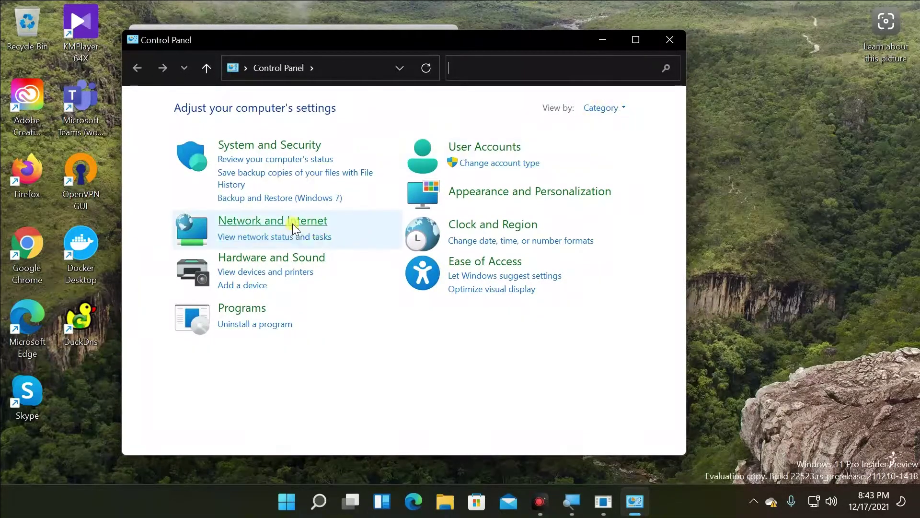
{"action": "left_click_drag", "start_coordinate": [503, 37], "coordinate": [487, 19]}
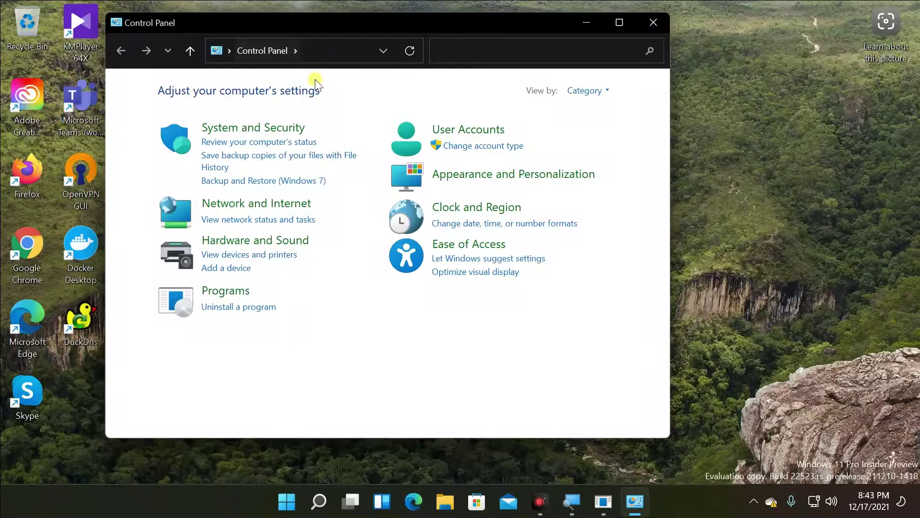
- Switch the Control Panel view to small icons and narrow its window at one side of the desktop
{"action": "left_click", "coordinate": [602, 90]}
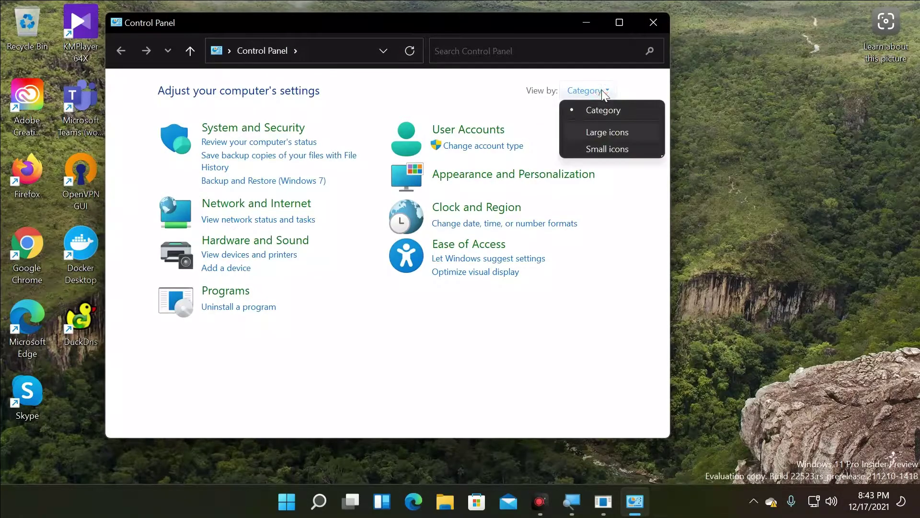
{"action": "left_click", "coordinate": [616, 148]}
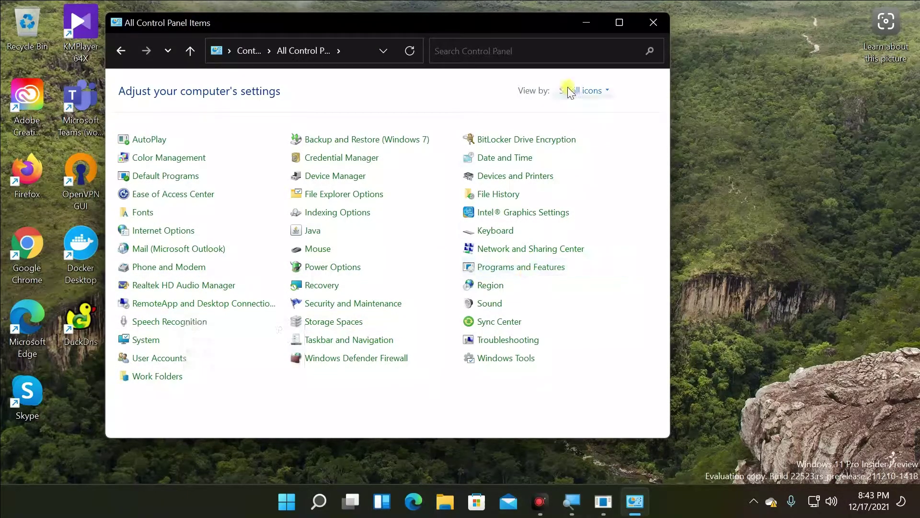
{"action": "left_click_drag", "start_coordinate": [550, 20], "coordinate": [474, 16]}
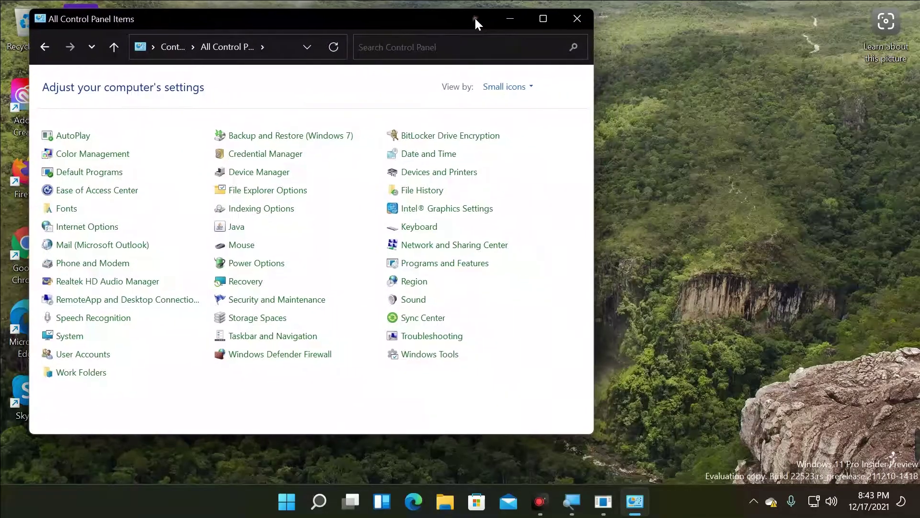
{"action": "left_click_drag", "start_coordinate": [561, 197], "coordinate": [427, 183]}
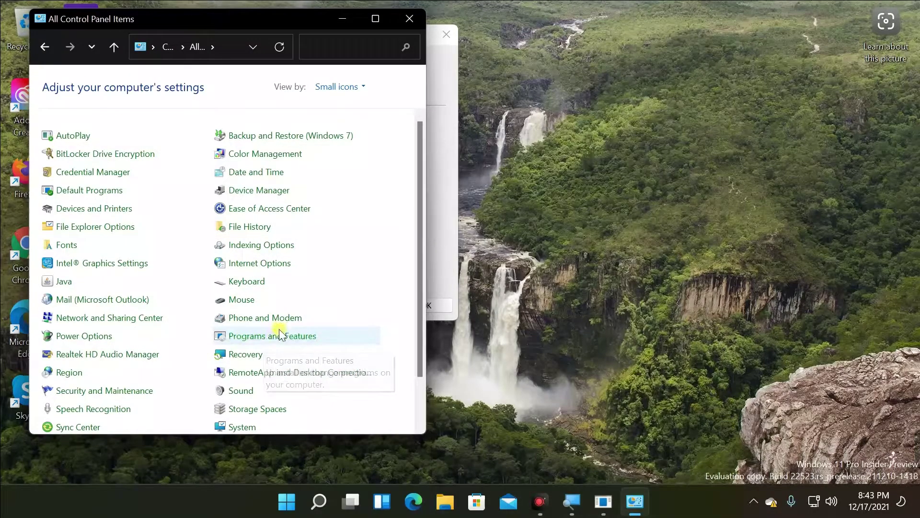
- Open Programs and Features, and arrange the resulting Installed apps window beside Control Panel, enlarged to fill the free desktop space
{"action": "left_click", "coordinate": [265, 338]}
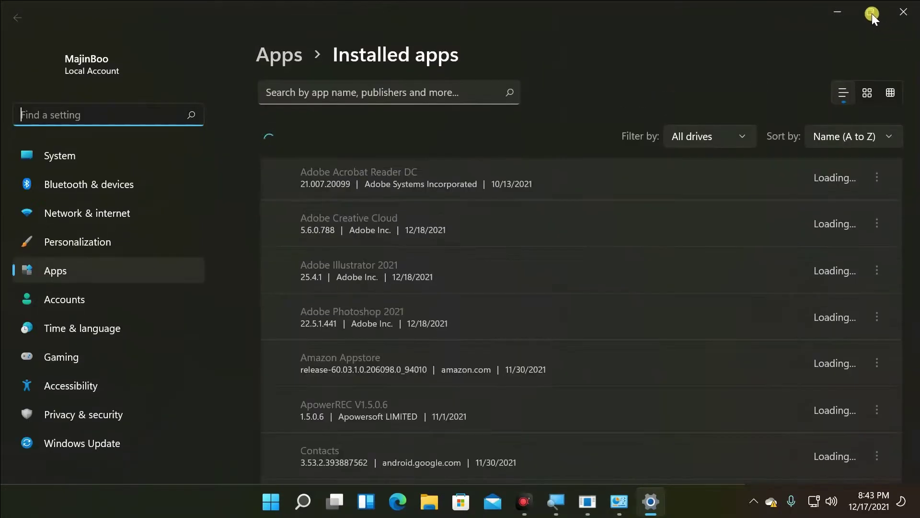
{"action": "left_click", "coordinate": [871, 12]}
{"action": "left_click_drag", "start_coordinate": [252, 71], "coordinate": [652, 29]}
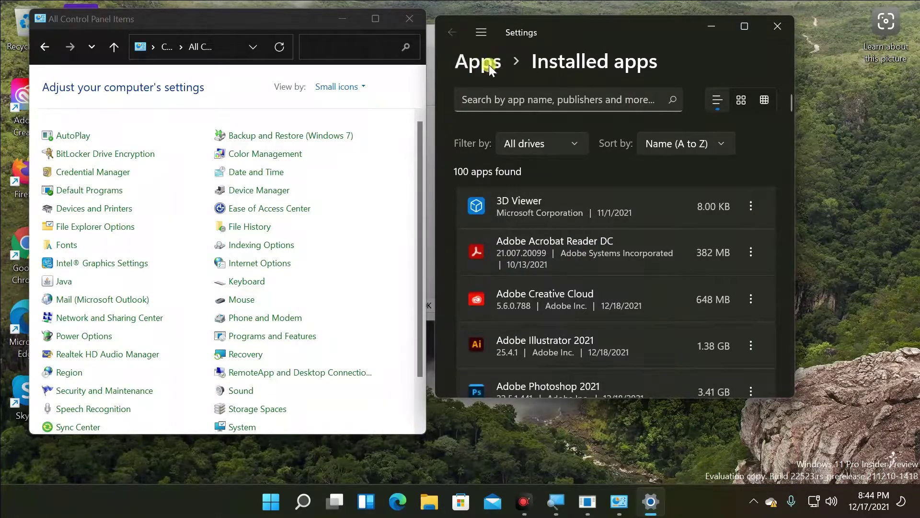
{"action": "left_click_drag", "start_coordinate": [792, 398], "coordinate": [916, 475]}
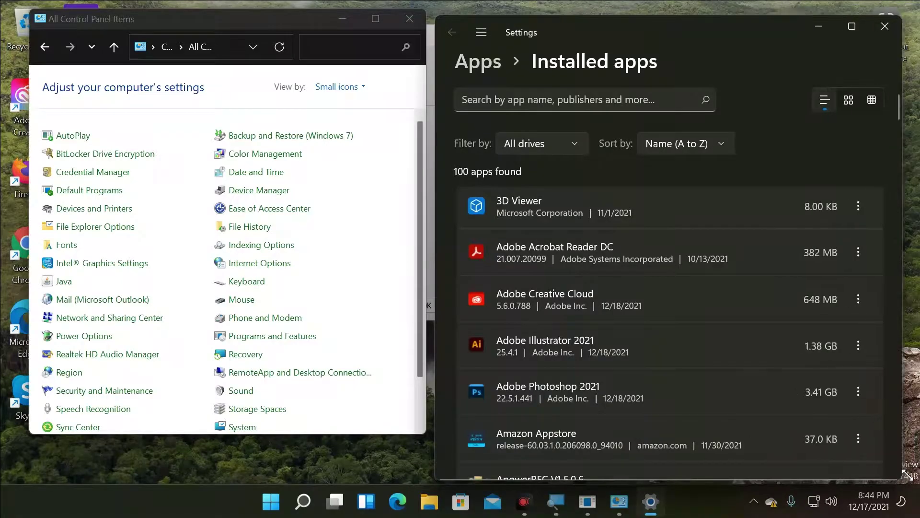
- Look through the Installed apps list and check the modify and uninstall options for Adobe Creative Cloud
{"action": "scroll", "coordinate": [524, 217], "scroll_direction": "down", "scroll_amount": 12}
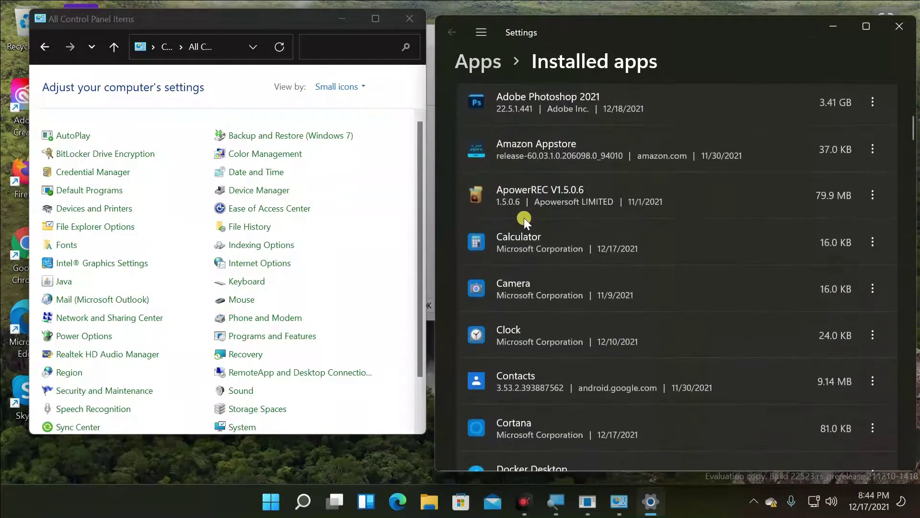
{"action": "scroll", "coordinate": [524, 218], "scroll_direction": "up", "scroll_amount": 15}
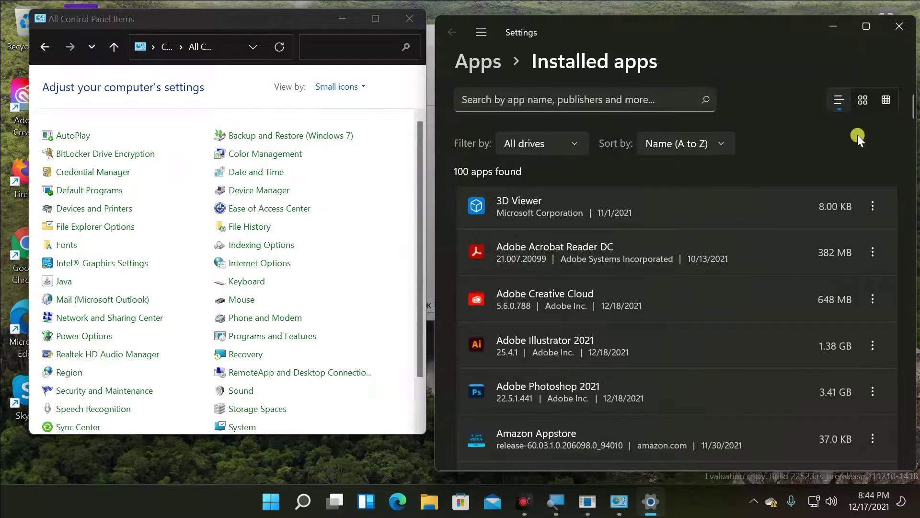
{"action": "scroll", "coordinate": [718, 270], "scroll_direction": "down", "scroll_amount": 3}
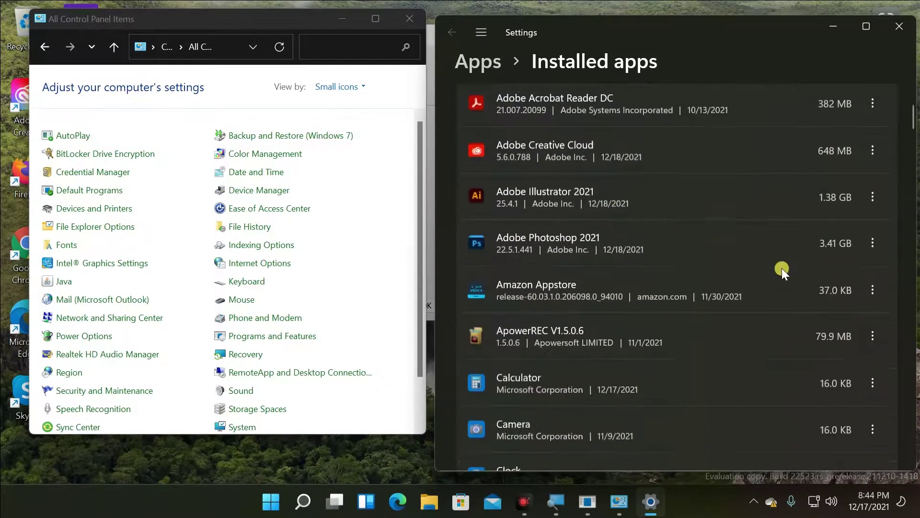
{"action": "scroll", "coordinate": [718, 269], "scroll_direction": "down", "scroll_amount": 1}
{"action": "left_click", "coordinate": [872, 126]}
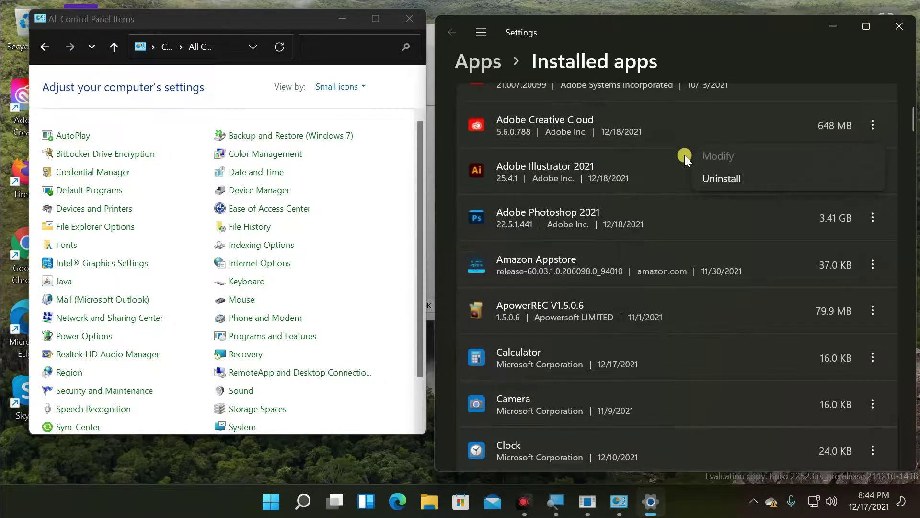
{"action": "left_click", "coordinate": [914, 124]}
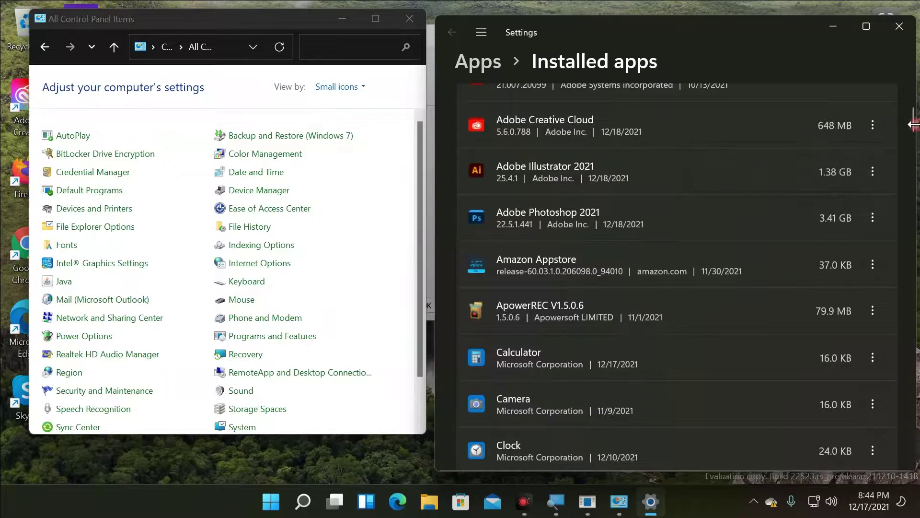
- Examine the end of the Installed apps list and its help section, and close the Settings window
{"action": "scroll", "coordinate": [890, 280], "scroll_direction": "down", "scroll_amount": 15}
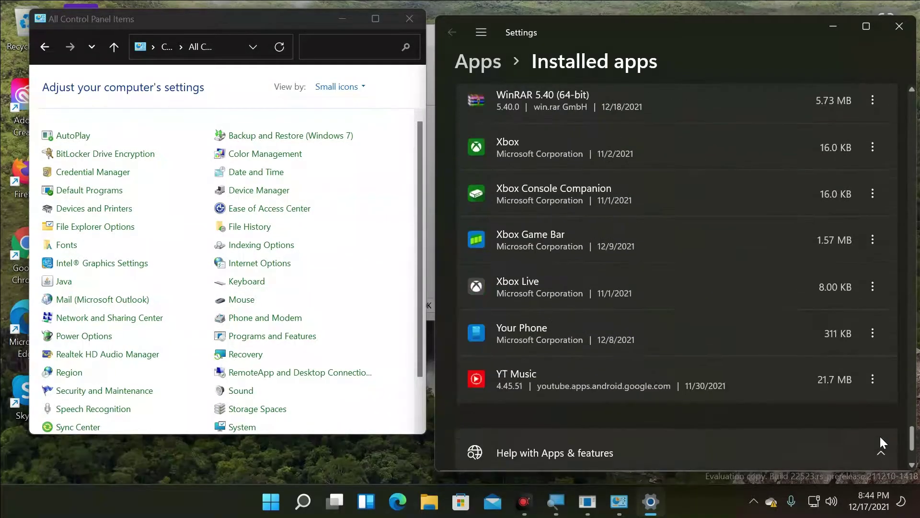
{"action": "left_click", "coordinate": [881, 446]}
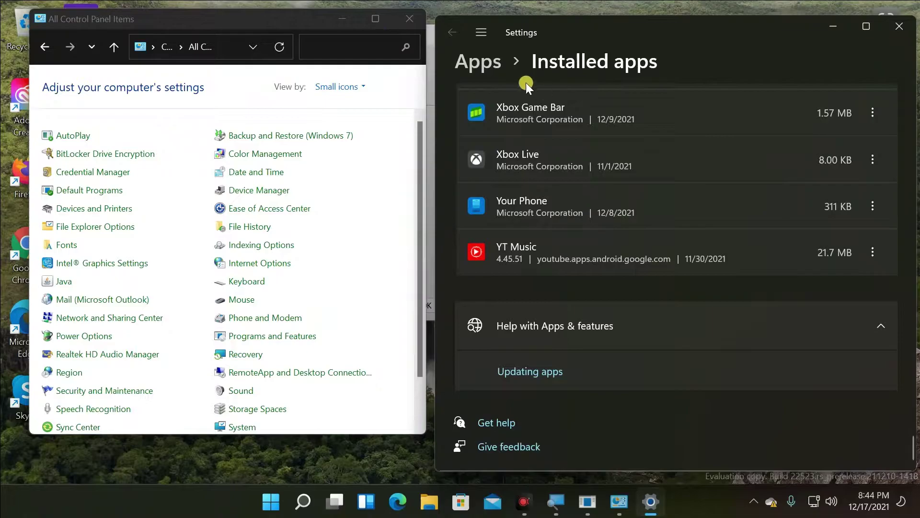
{"action": "scroll", "coordinate": [625, 144], "scroll_direction": "up", "scroll_amount": 20}
{"action": "scroll", "coordinate": [625, 145], "scroll_direction": "up", "scroll_amount": 20}
{"action": "scroll", "coordinate": [626, 146], "scroll_direction": "up", "scroll_amount": 20}
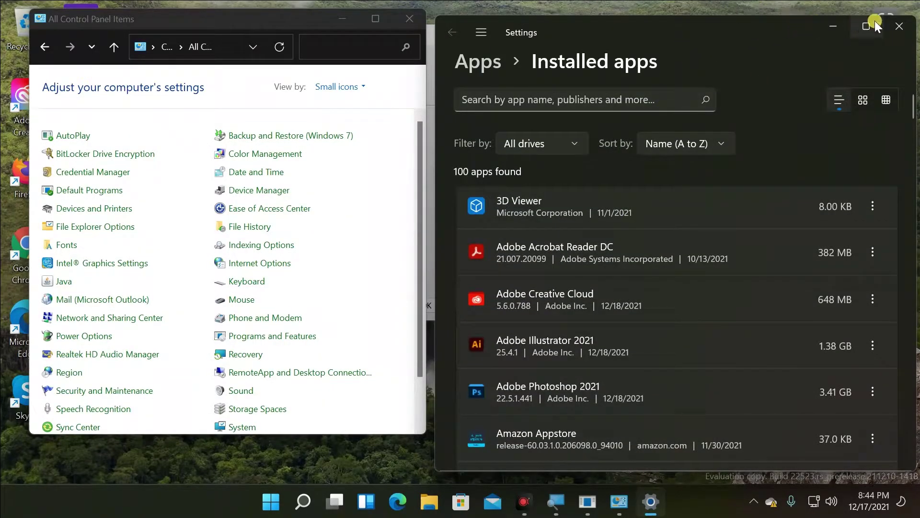
{"action": "left_click", "coordinate": [899, 26]}
{"action": "scroll", "coordinate": [275, 170], "scroll_direction": "down", "scroll_amount": 1}
{"action": "scroll", "coordinate": [275, 171], "scroll_direction": "up", "scroll_amount": 1}
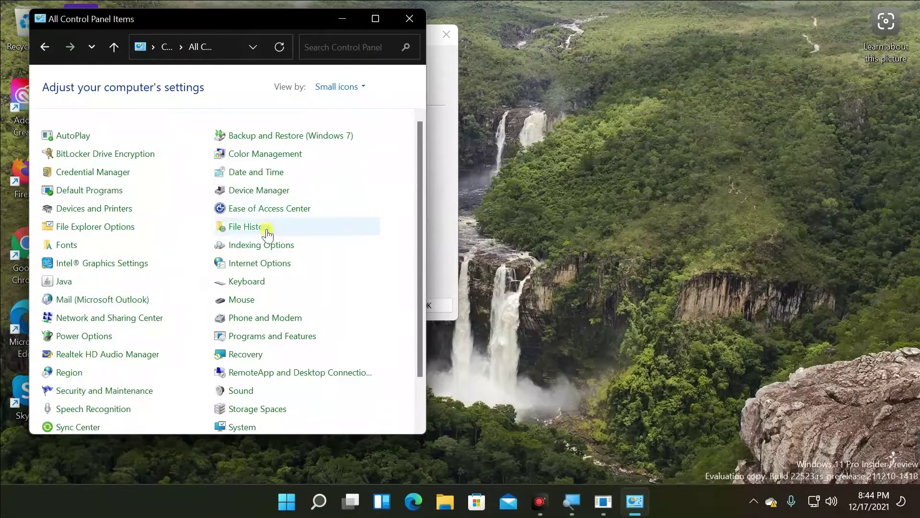
{"action": "scroll", "coordinate": [323, 212], "scroll_direction": "down", "scroll_amount": 1}
{"action": "scroll", "coordinate": [327, 214], "scroll_direction": "up", "scroll_amount": 1}
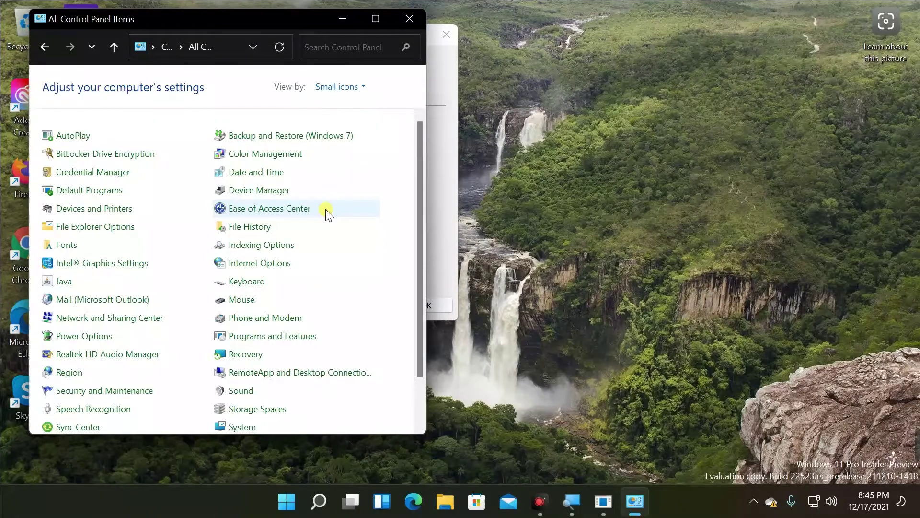
{"action": "scroll", "coordinate": [326, 214], "scroll_direction": "down", "scroll_amount": 1}
{"action": "scroll", "coordinate": [326, 213], "scroll_direction": "up", "scroll_amount": 1}
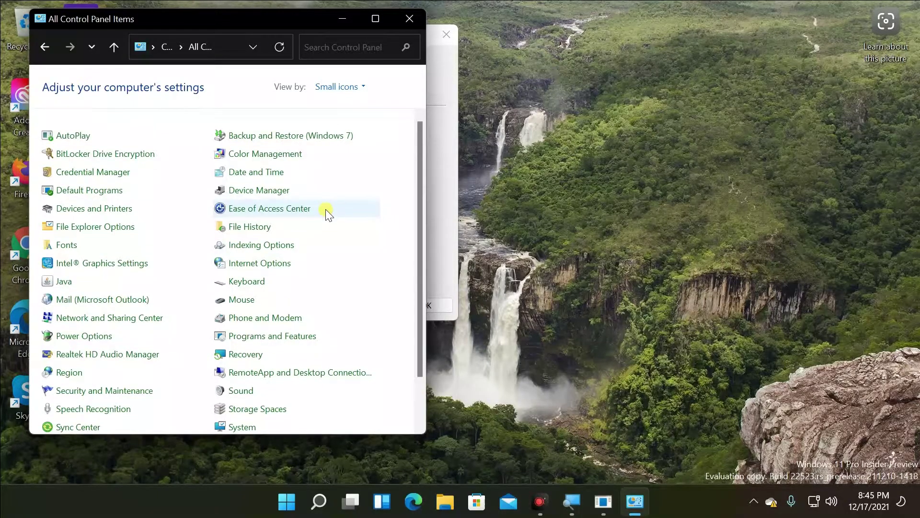